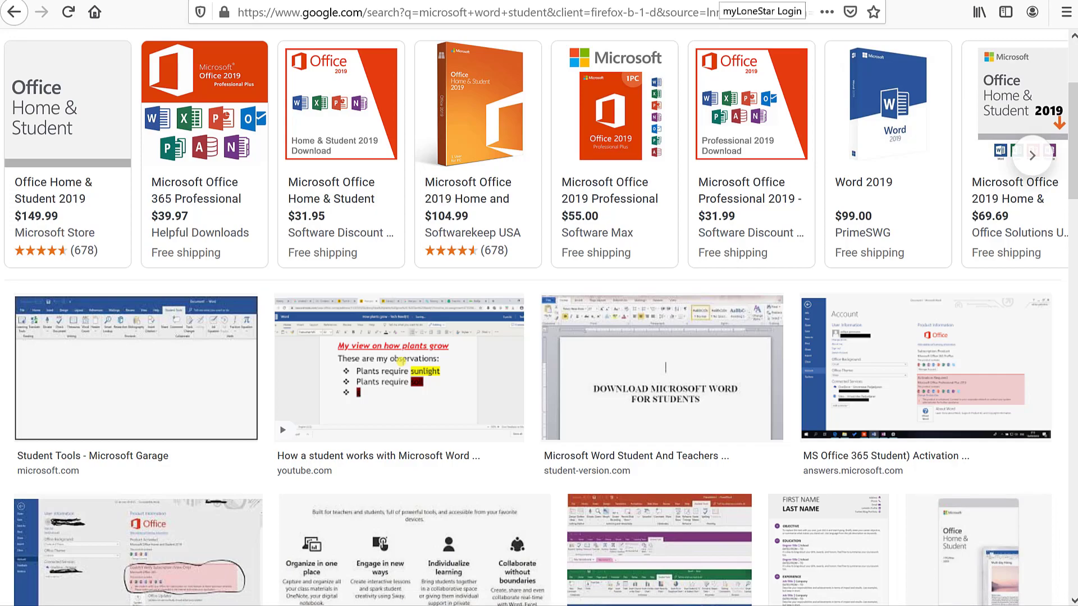
Go to the myLoneStar portal and open the student email.
{"action": "left_click", "coordinate": [720, 1]}
{"action": "left_click", "coordinate": [110, 1]}
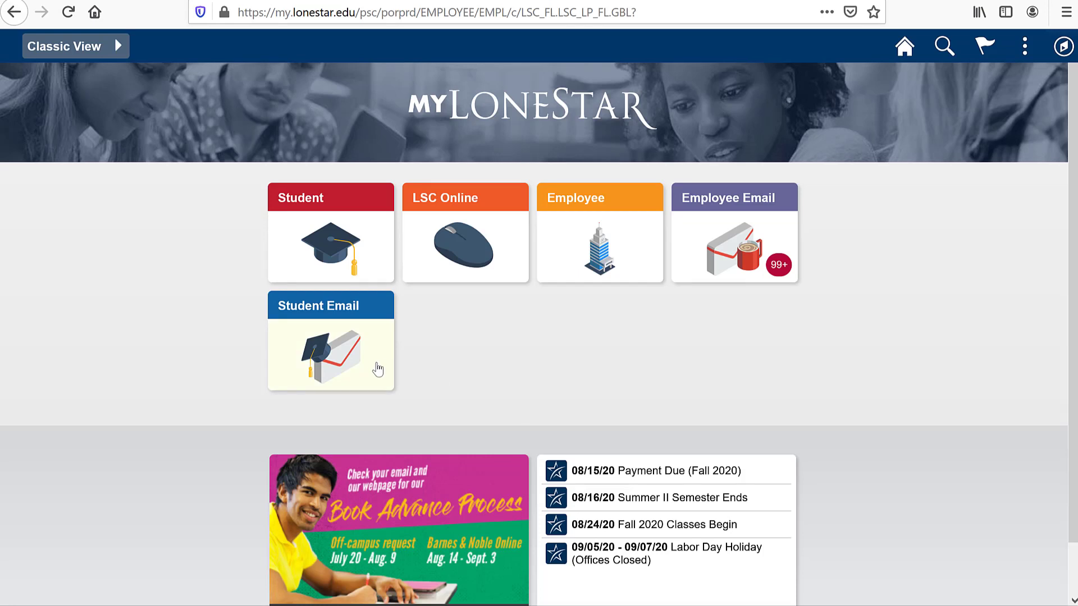
{"action": "left_click", "coordinate": [377, 368]}
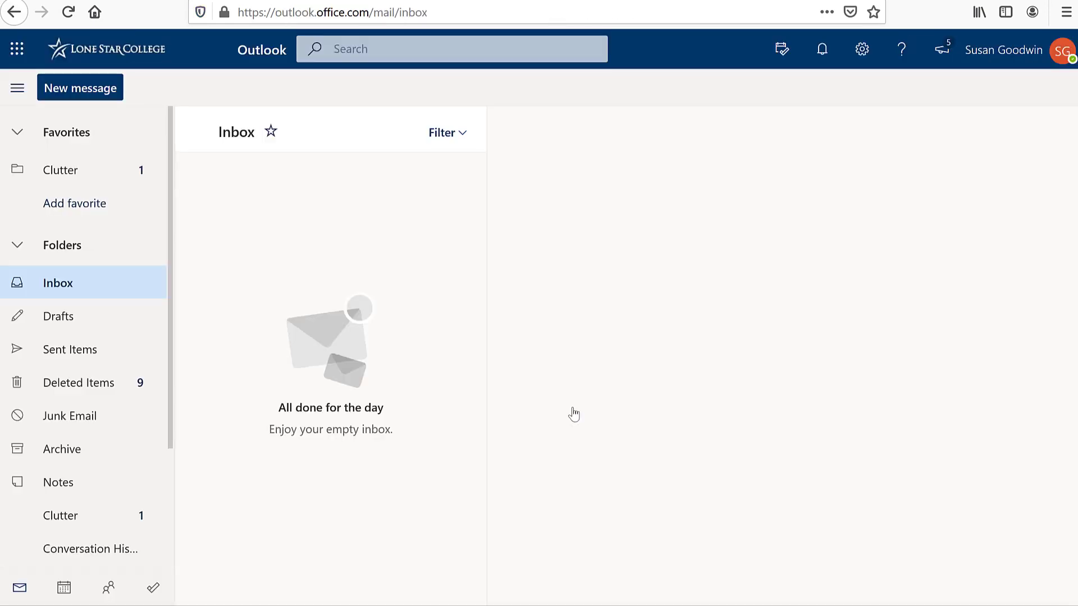
Launch Word from the Office 365 apps and create a new blank document.
{"action": "left_click", "coordinate": [17, 52]}
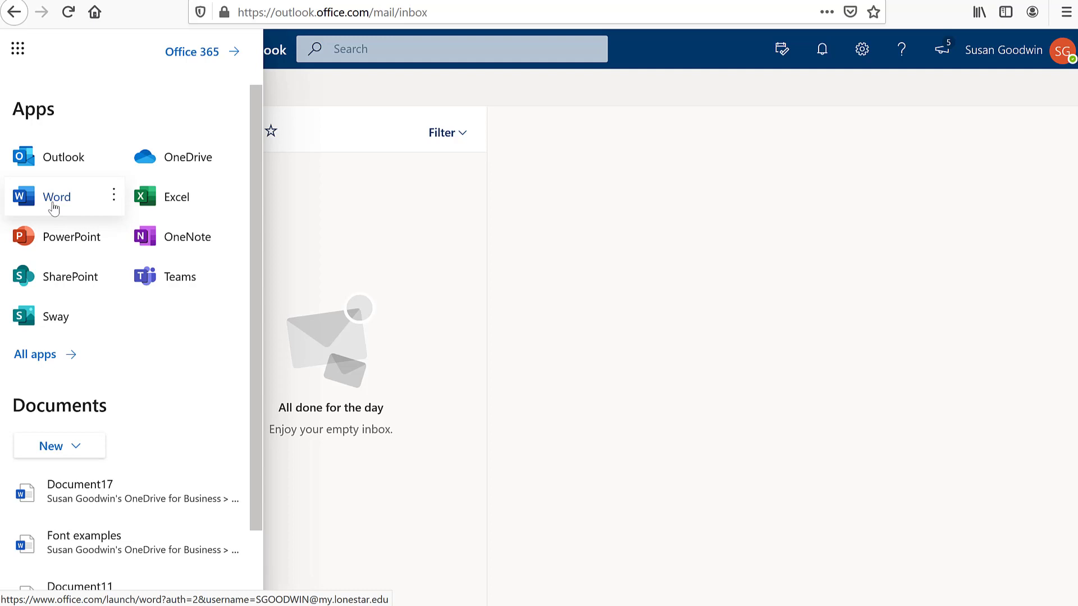
{"action": "left_click", "coordinate": [54, 209]}
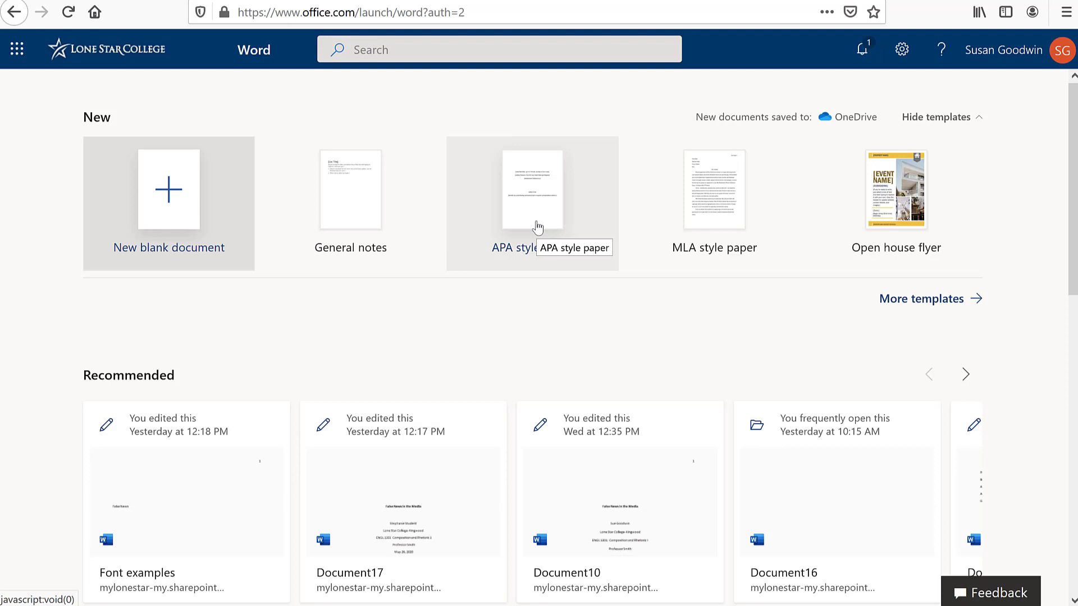
{"action": "left_click", "coordinate": [174, 210]}
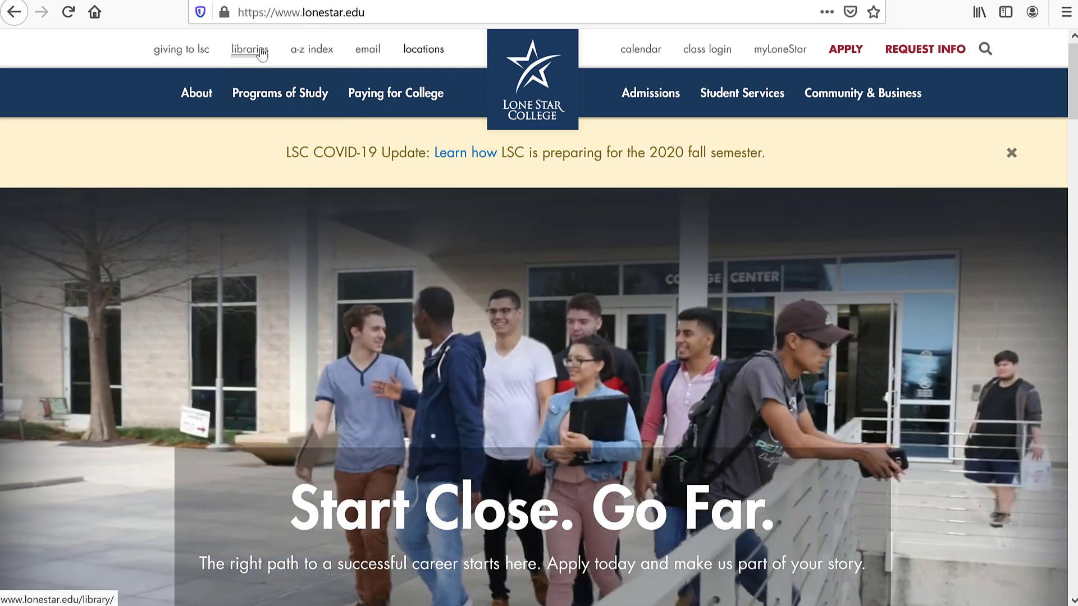
On the Lone Star College website, find the LSC-Kingwood library's Office Apps & D2L Help page and view its Tools section.
{"action": "left_click", "coordinate": [262, 54]}
{"action": "scroll", "coordinate": [531, 342], "scroll_direction": "down", "scroll_amount": 15}
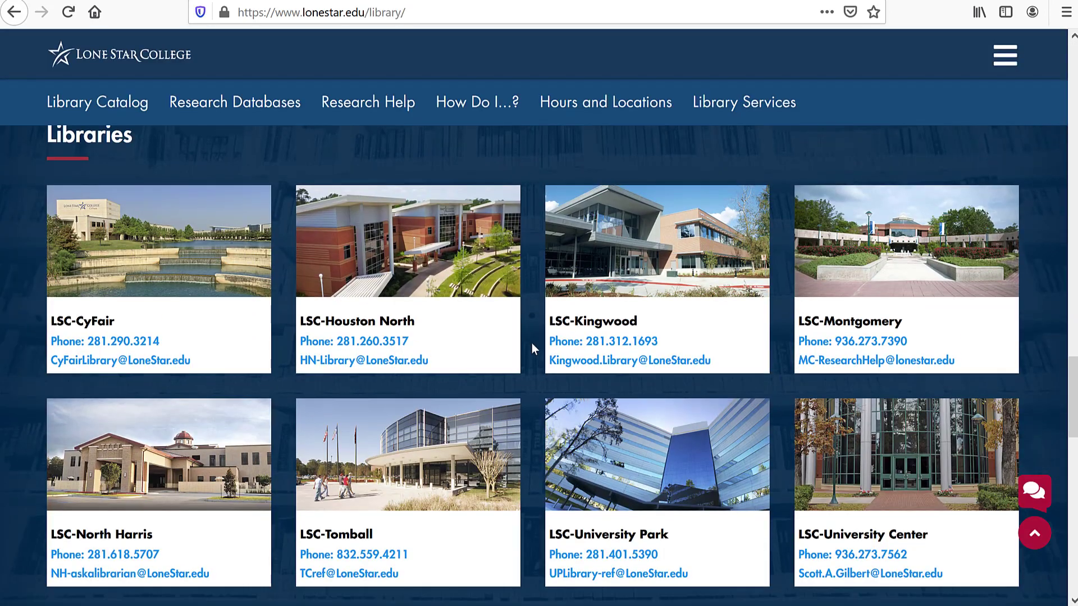
{"action": "left_click", "coordinate": [638, 280]}
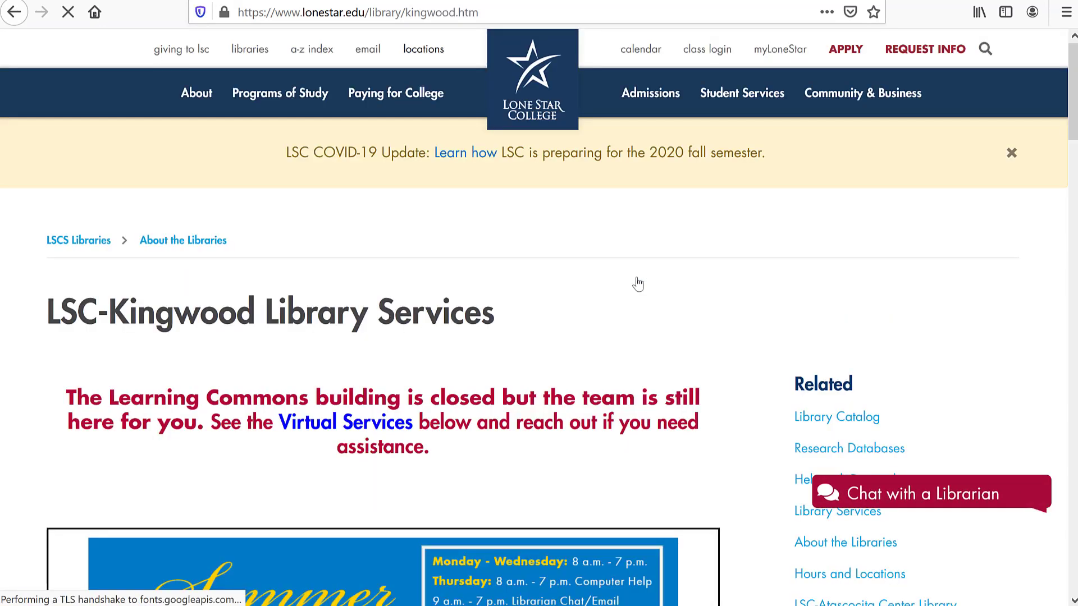
{"action": "scroll", "coordinate": [638, 284], "scroll_direction": "down", "scroll_amount": 7}
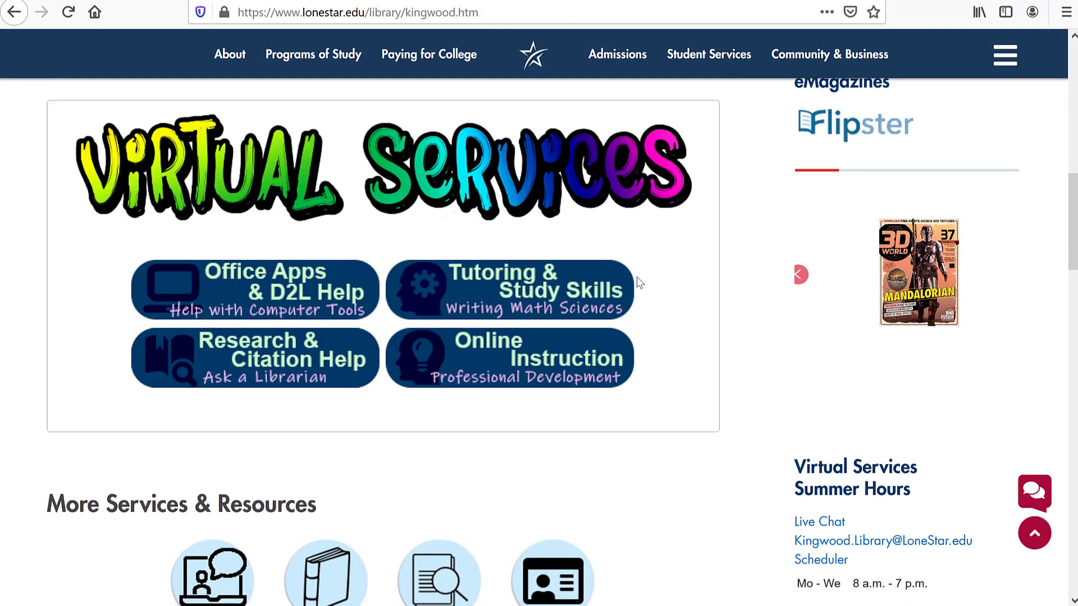
{"action": "left_click", "coordinate": [260, 290]}
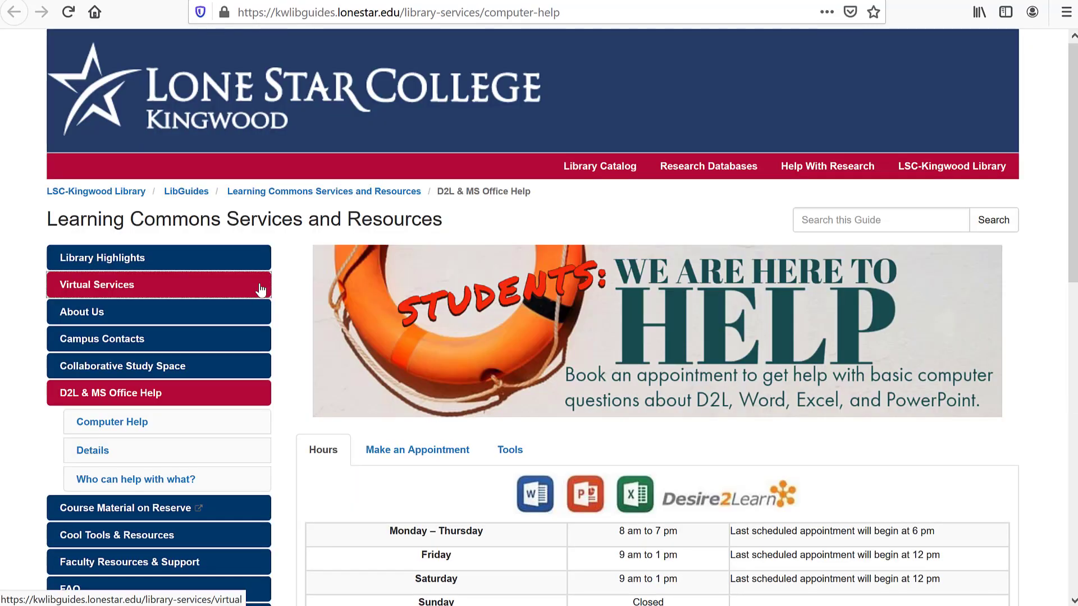
{"action": "left_click", "coordinate": [511, 452]}
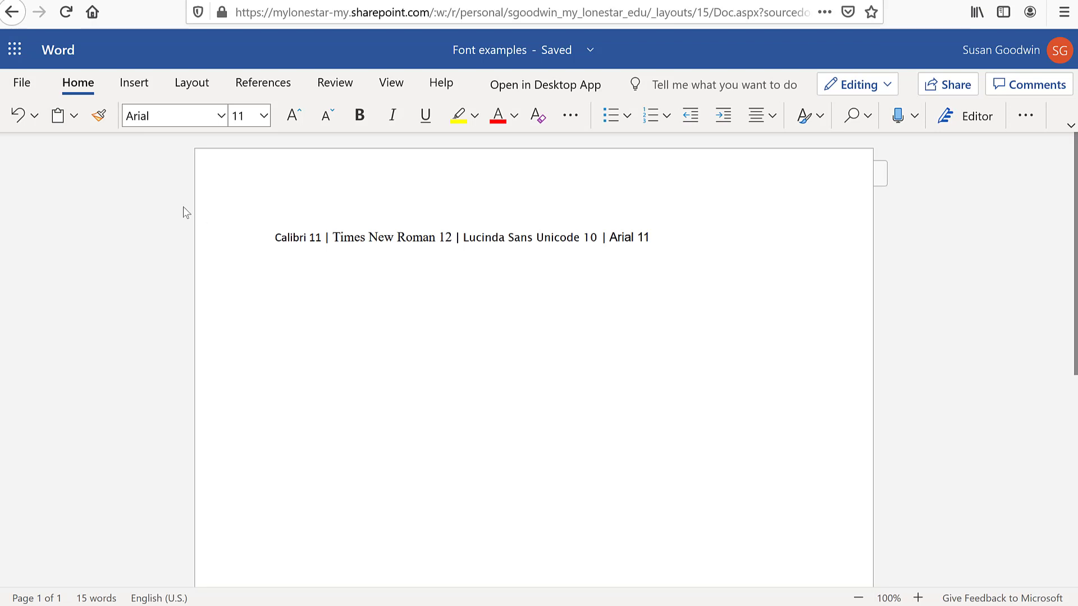
In the Font examples document in Word for the web, add a page number to the right side of the header.
{"action": "left_click", "coordinate": [134, 83]}
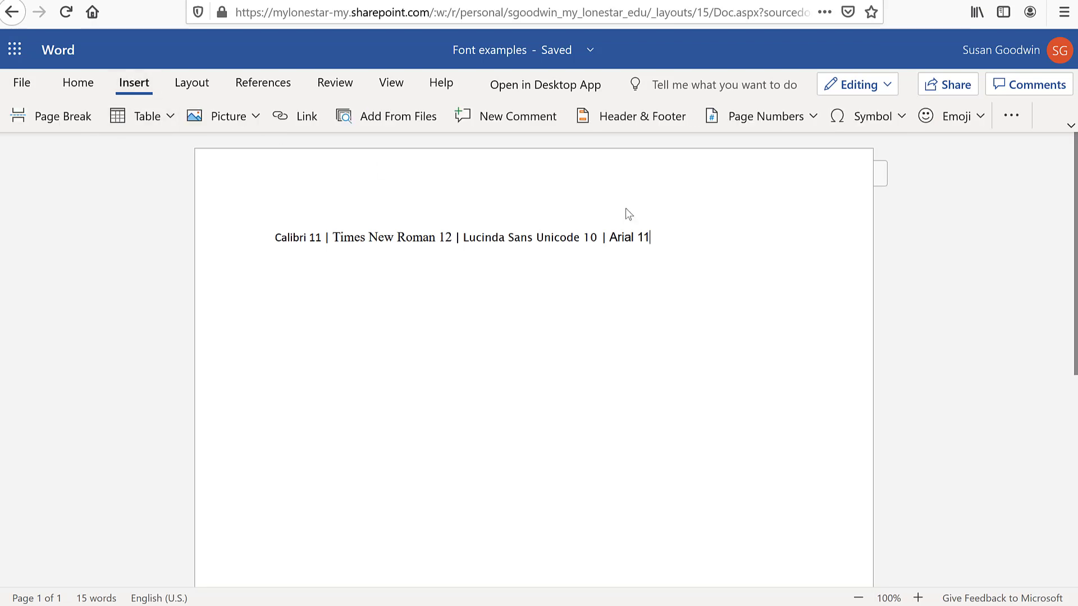
{"action": "left_click", "coordinate": [789, 118]}
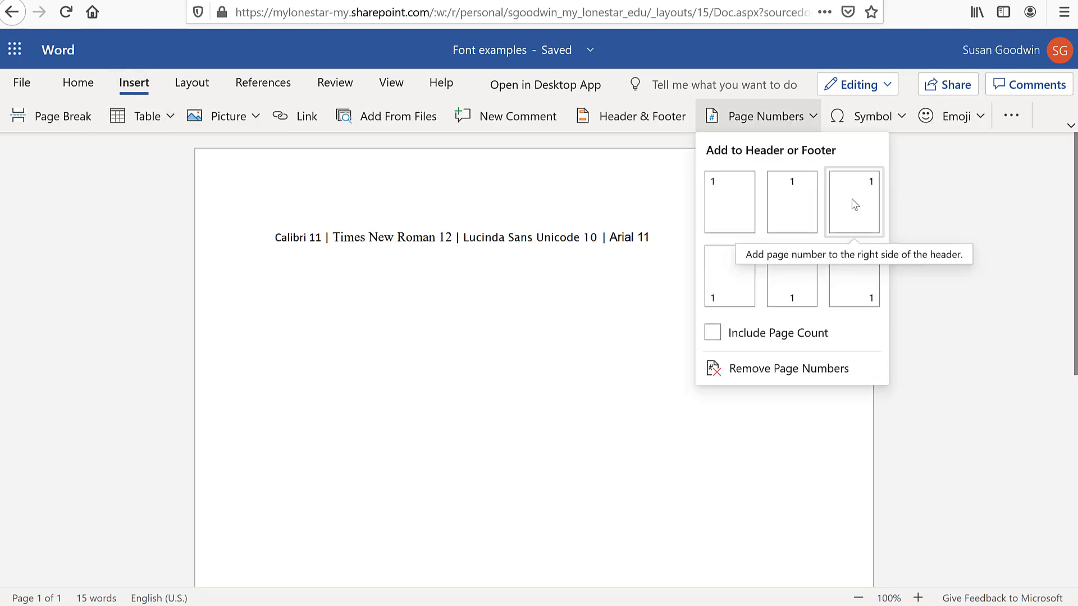
{"action": "left_click", "coordinate": [855, 205]}
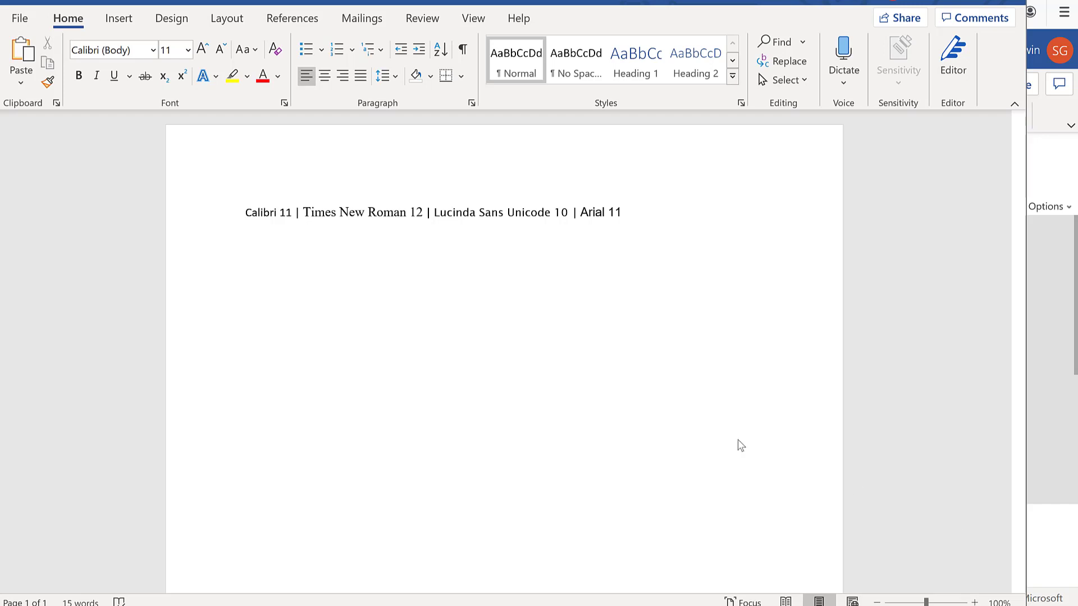
In the Word desktop app, insert a Plain Number 3 page number at the top of the page and return to the body text.
{"action": "left_click", "coordinate": [118, 17]}
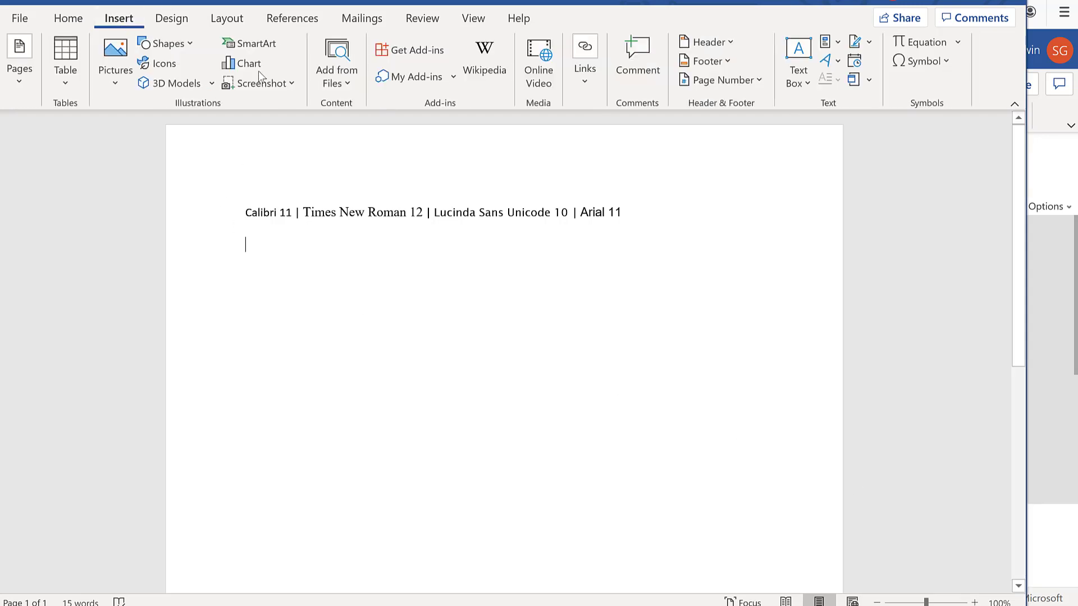
{"action": "left_click", "coordinate": [756, 82]}
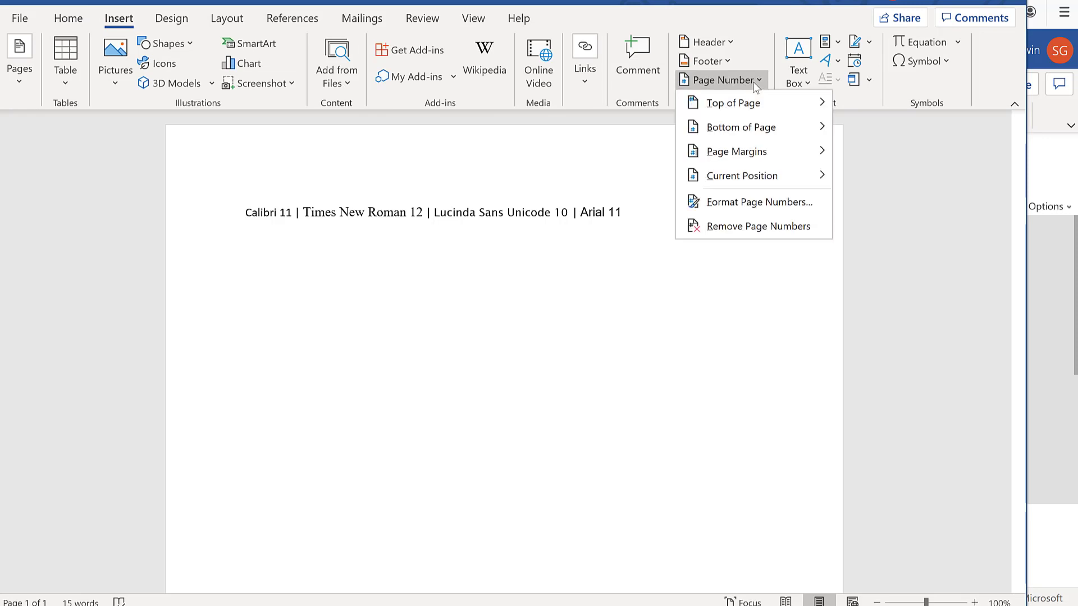
{"action": "mouse_move", "coordinate": [736, 109]}
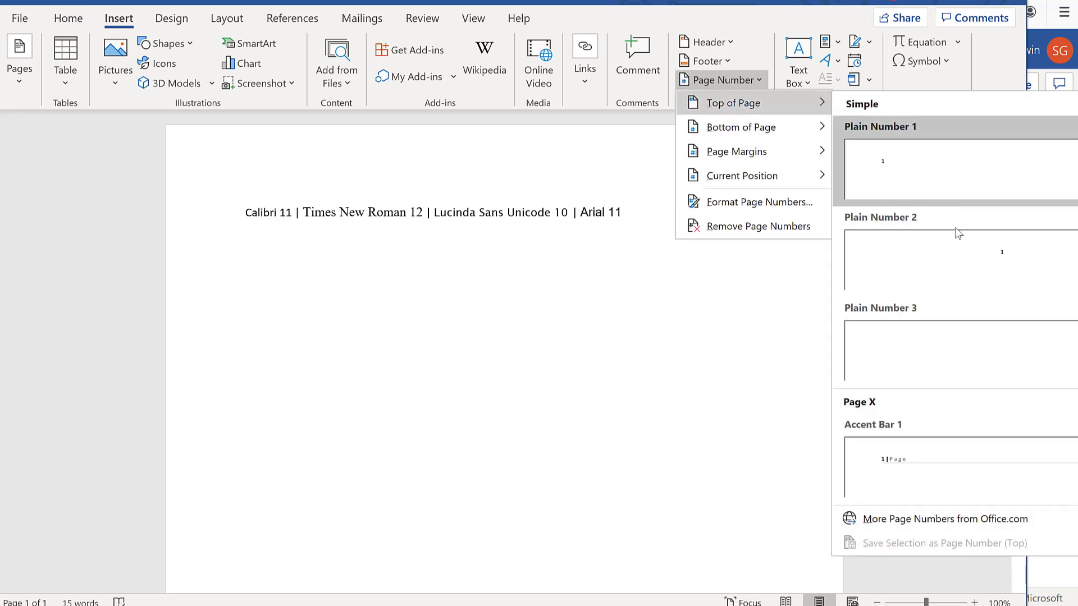
{"action": "left_click", "coordinate": [931, 368]}
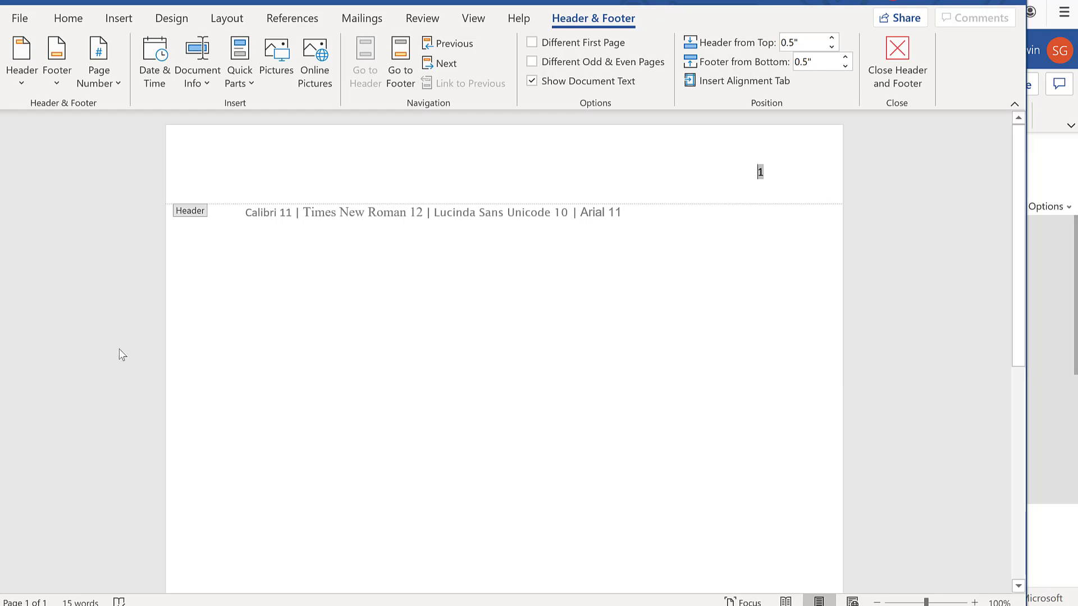
{"action": "double_click", "coordinate": [459, 338]}
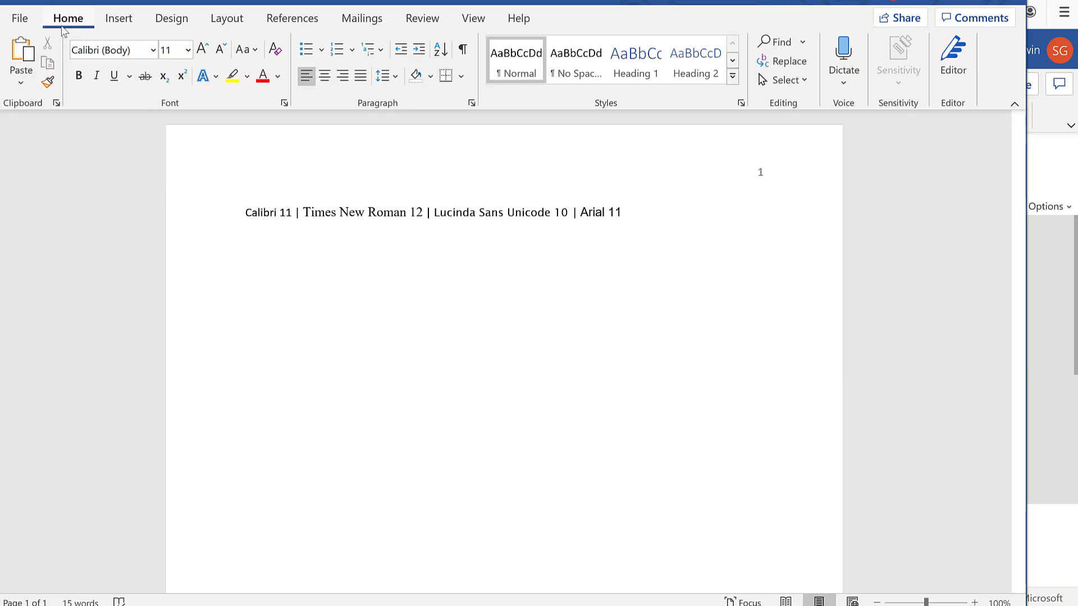
Set the paragraph's line spacing to Double and turn on "Don't add space between paragraphs of the same style".
{"action": "left_click", "coordinate": [472, 104]}
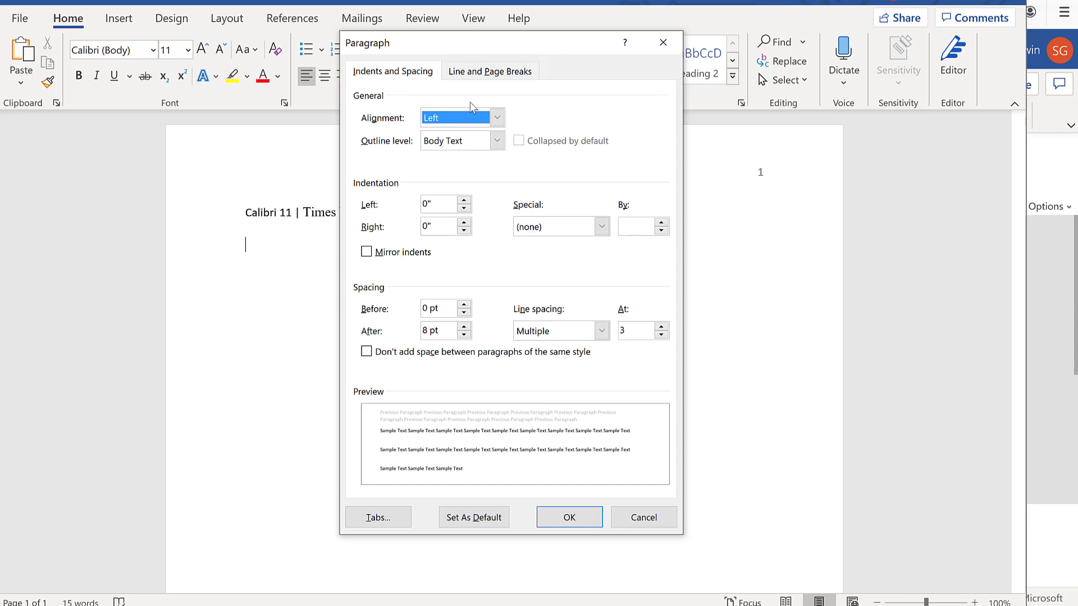
{"action": "left_click", "coordinate": [601, 332]}
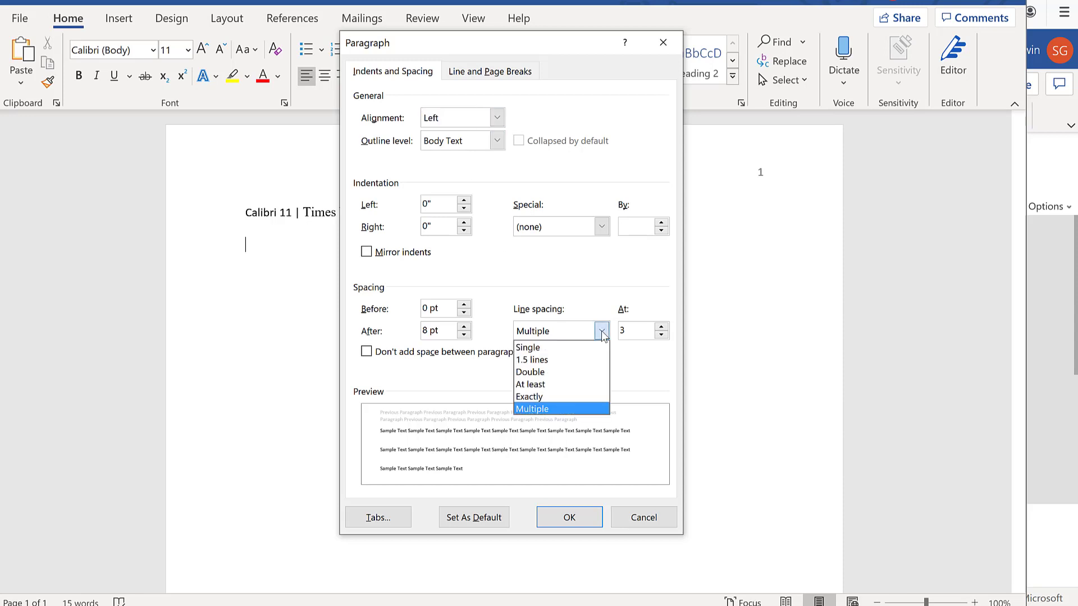
{"action": "left_click", "coordinate": [527, 372]}
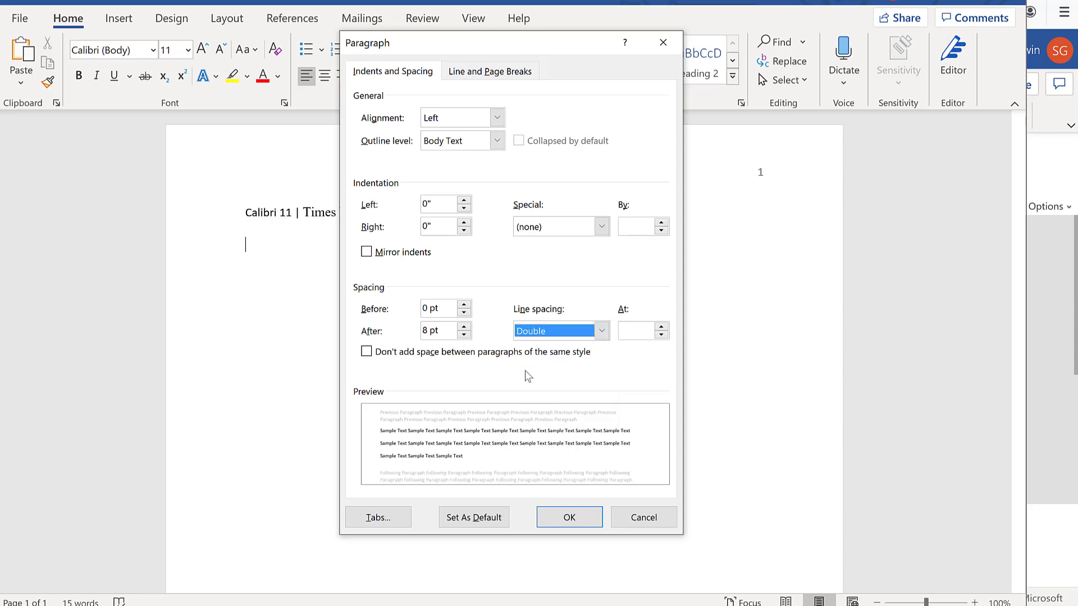
{"action": "left_click", "coordinate": [366, 354]}
{"action": "left_click", "coordinate": [366, 353]}
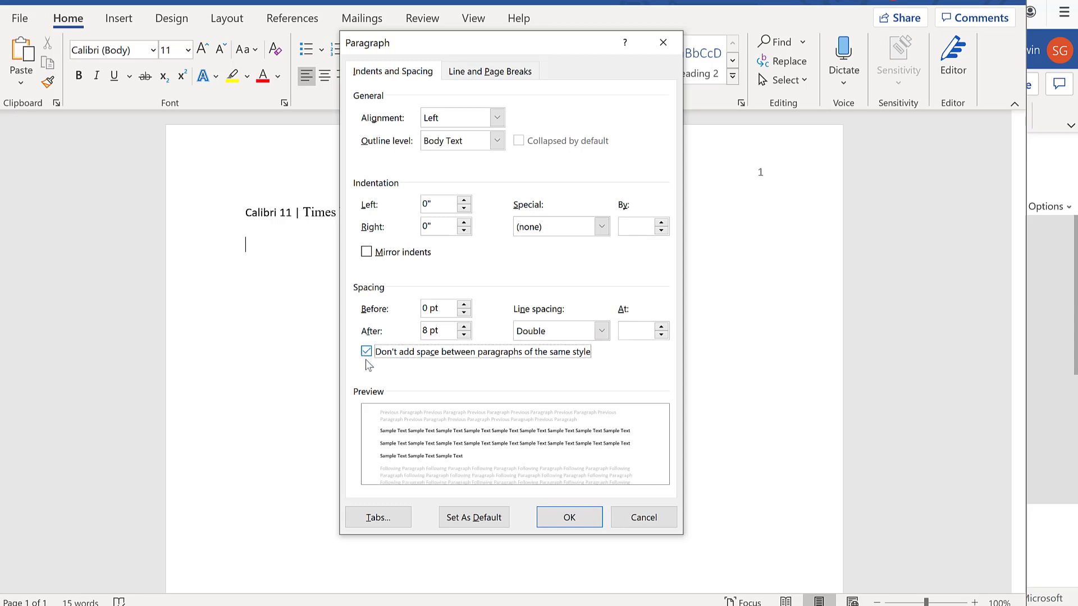
{"action": "left_click", "coordinate": [568, 519]}
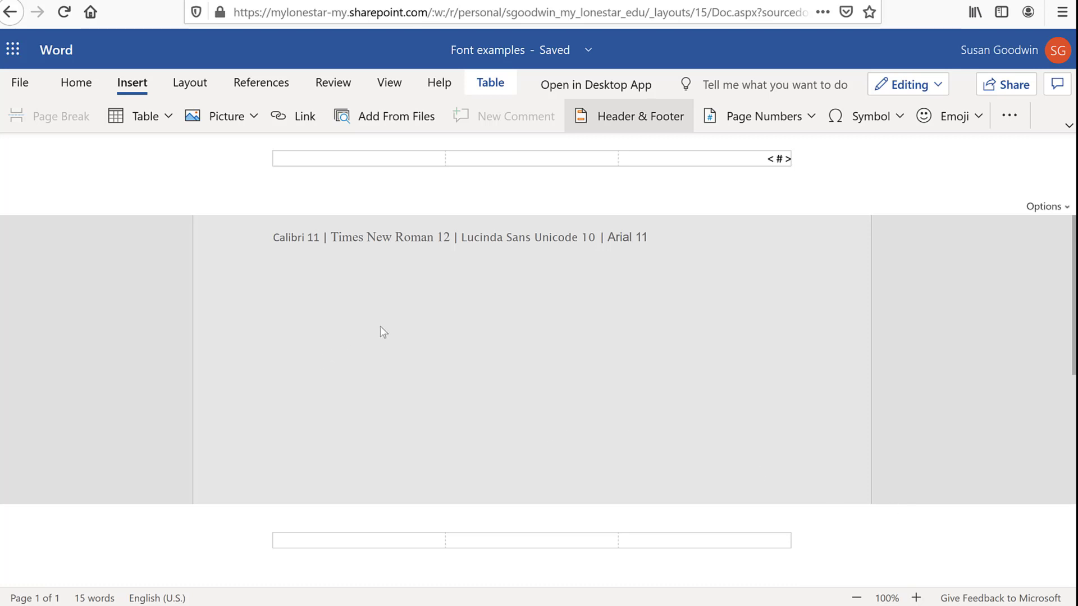
In Word for the web, leave the header and delete the font samples line from the document body.
{"action": "double_click", "coordinate": [416, 316]}
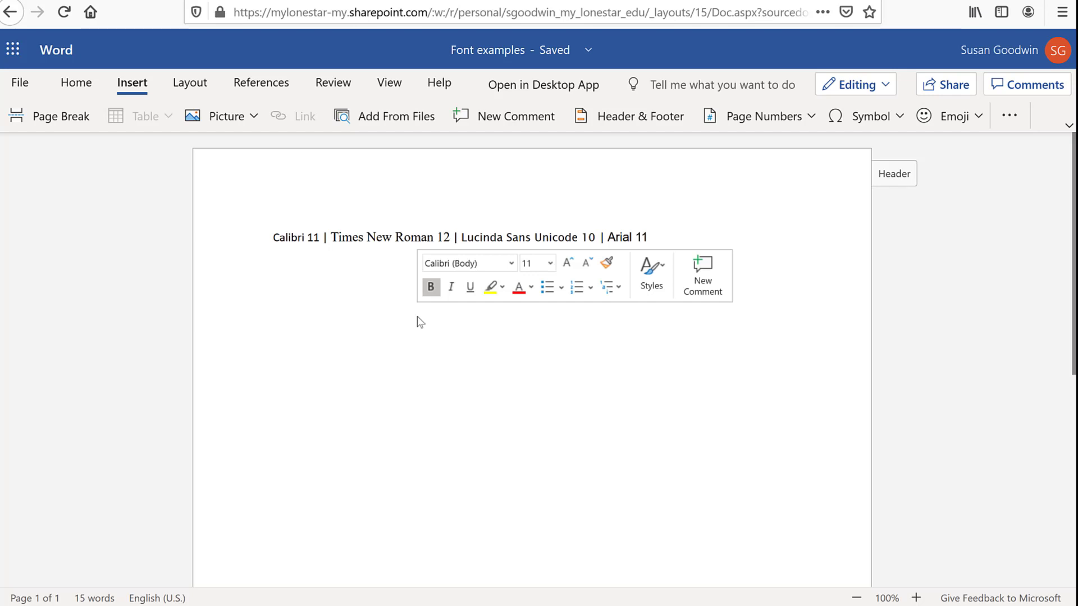
{"action": "key", "text": "Delete"}
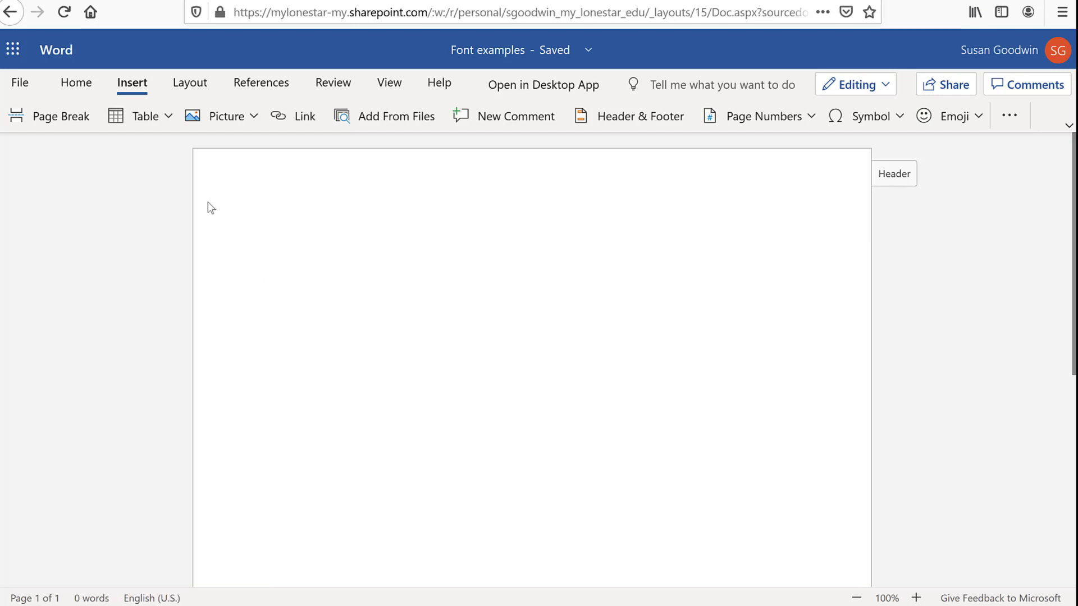
Set the paragraph's line spacing to Double and reduce the spacing after it by two increments.
{"action": "left_click", "coordinate": [73, 89]}
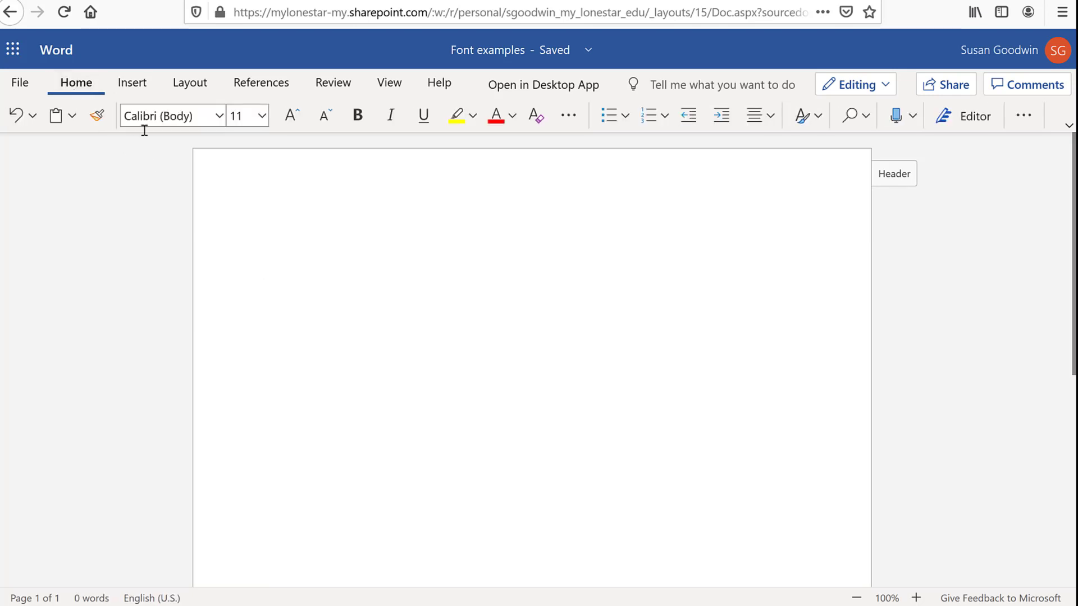
{"action": "left_click", "coordinate": [1024, 117]}
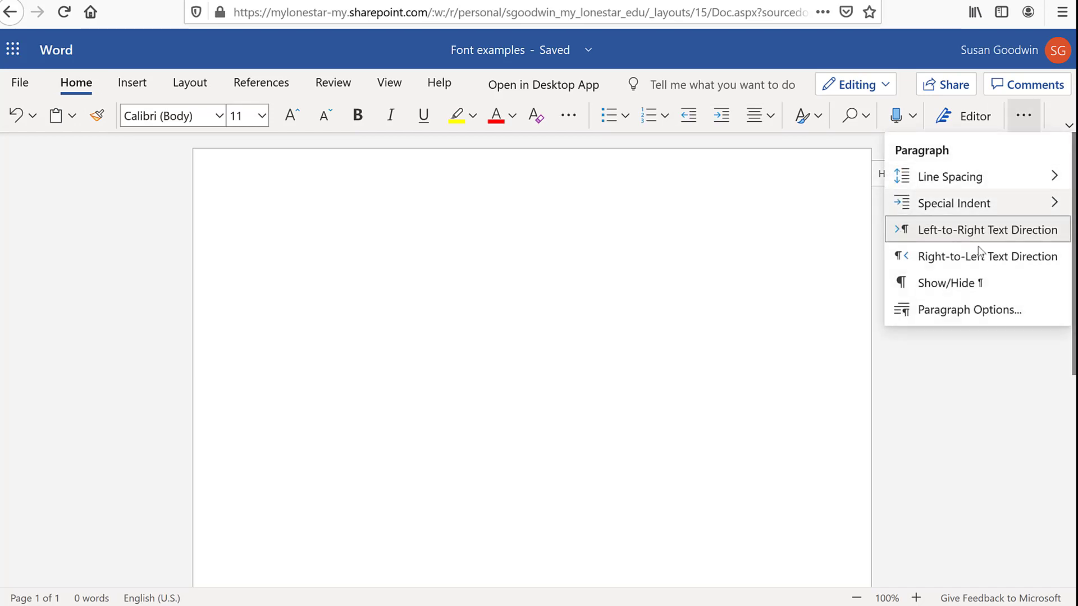
{"action": "left_click", "coordinate": [958, 314]}
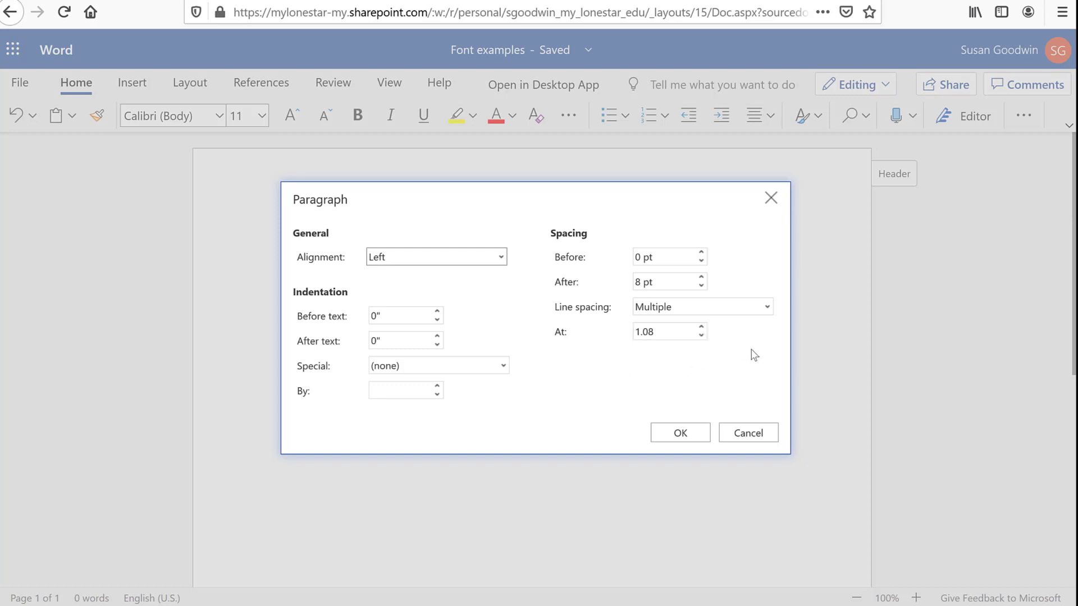
{"action": "left_click", "coordinate": [766, 308]}
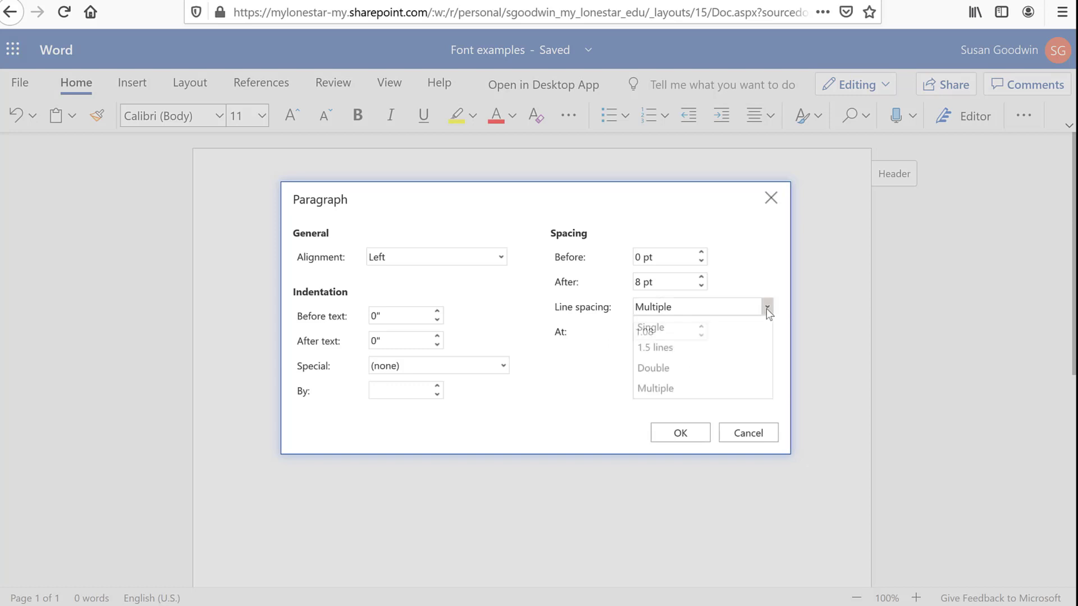
{"action": "left_click", "coordinate": [665, 369]}
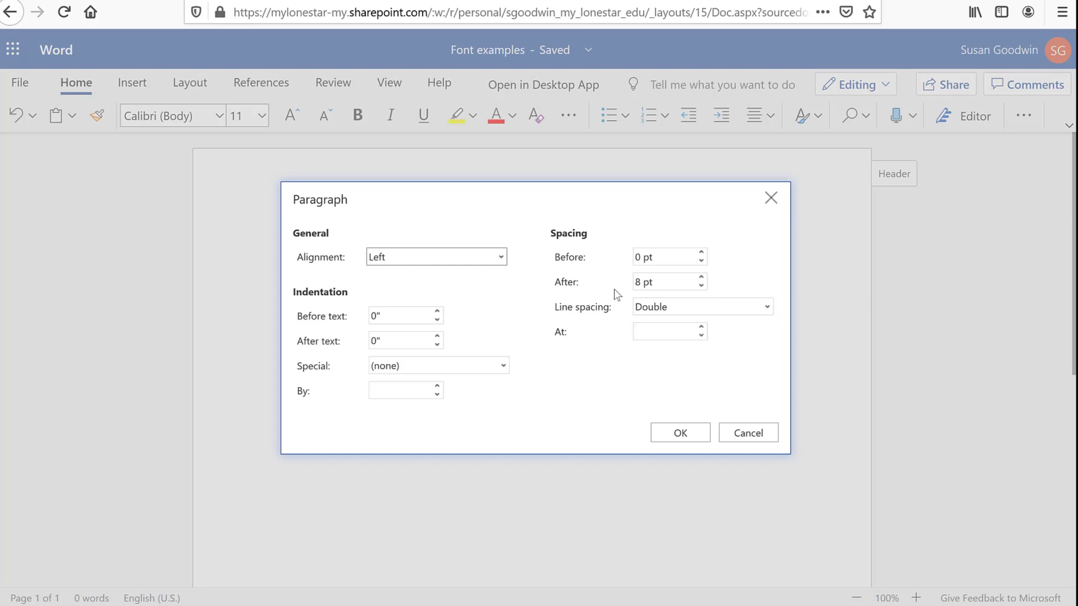
{"action": "left_click", "coordinate": [701, 285]}
{"action": "left_click", "coordinate": [701, 285]}
{"action": "left_click", "coordinate": [678, 433]}
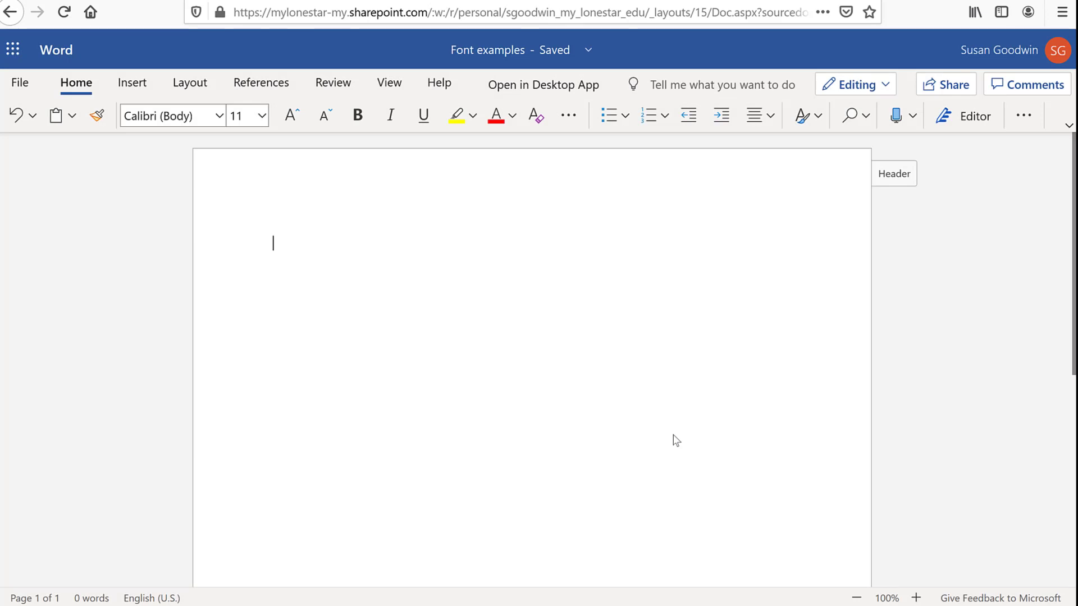
Insert four line breaks at the start of the page to move down to the title position.
{"action": "key", "text": "Return"}
{"action": "key", "text": "Return"}
{"action": "key", "text": "Return"}
{"action": "key", "text": "Return"}
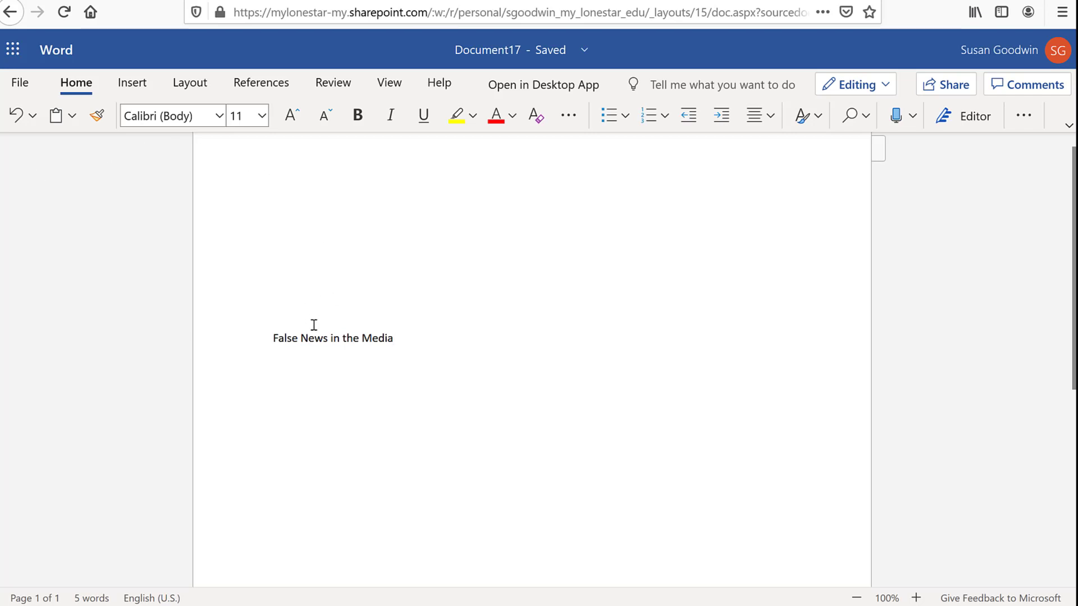
In Document17, make the title "False News in the Media" bold and center it.
{"action": "double_click", "coordinate": [334, 338]}
{"action": "left_click_drag", "start_coordinate": [357, 339], "coordinate": [341, 343]}
{"action": "left_click", "coordinate": [473, 338]}
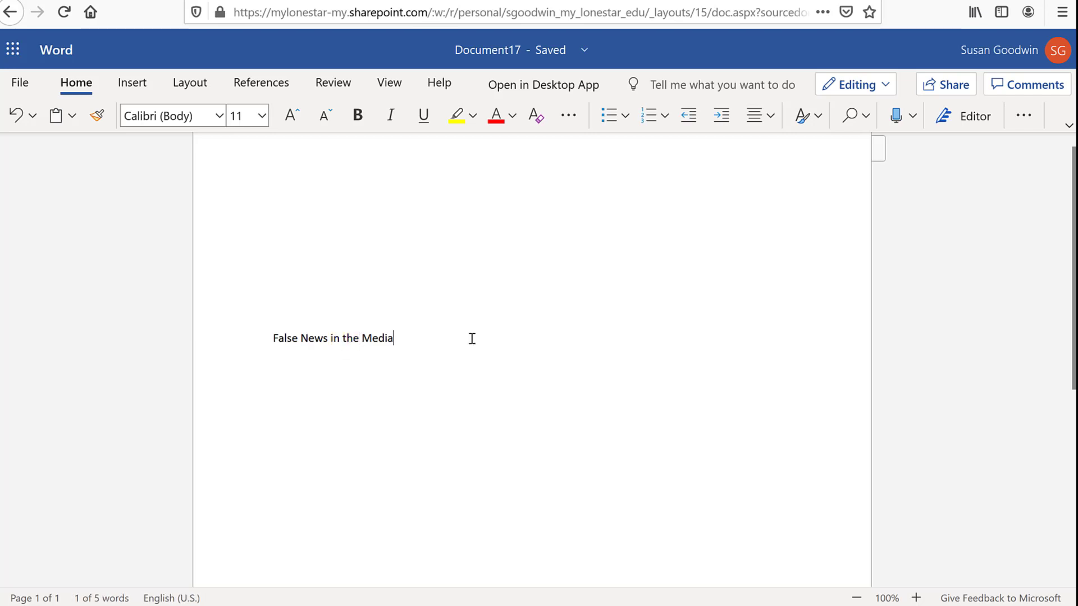
{"action": "left_click_drag", "start_coordinate": [414, 337], "coordinate": [264, 334]}
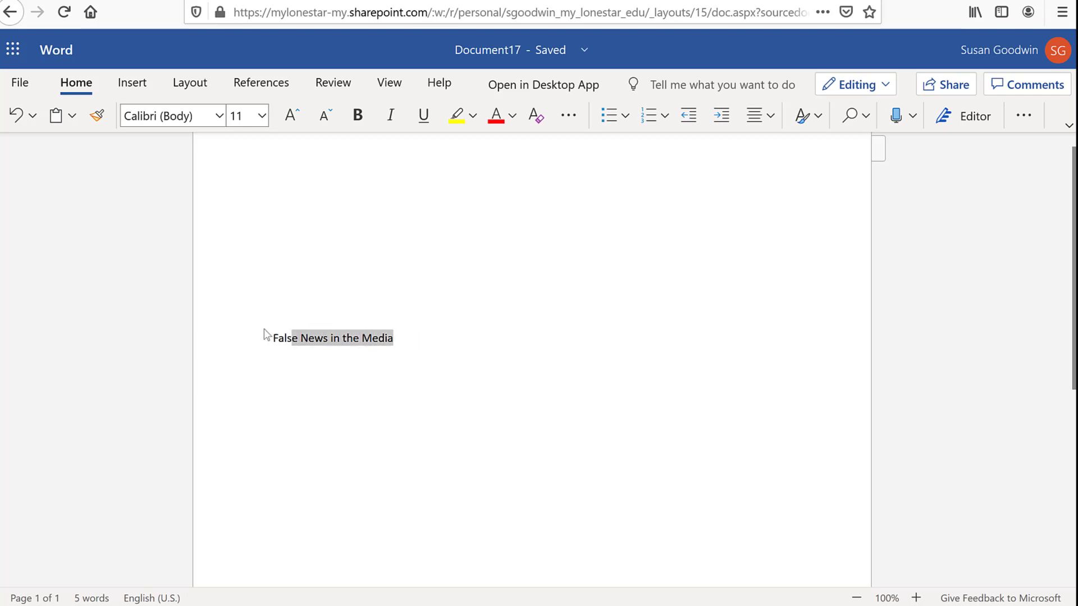
{"action": "key", "text": "ctrl+b"}
{"action": "key", "text": "ctrl+e"}
Add two new lines after the title "False News in the Media".
{"action": "left_click", "coordinate": [617, 337]}
{"action": "key", "text": "Return"}
{"action": "key", "text": "Return"}
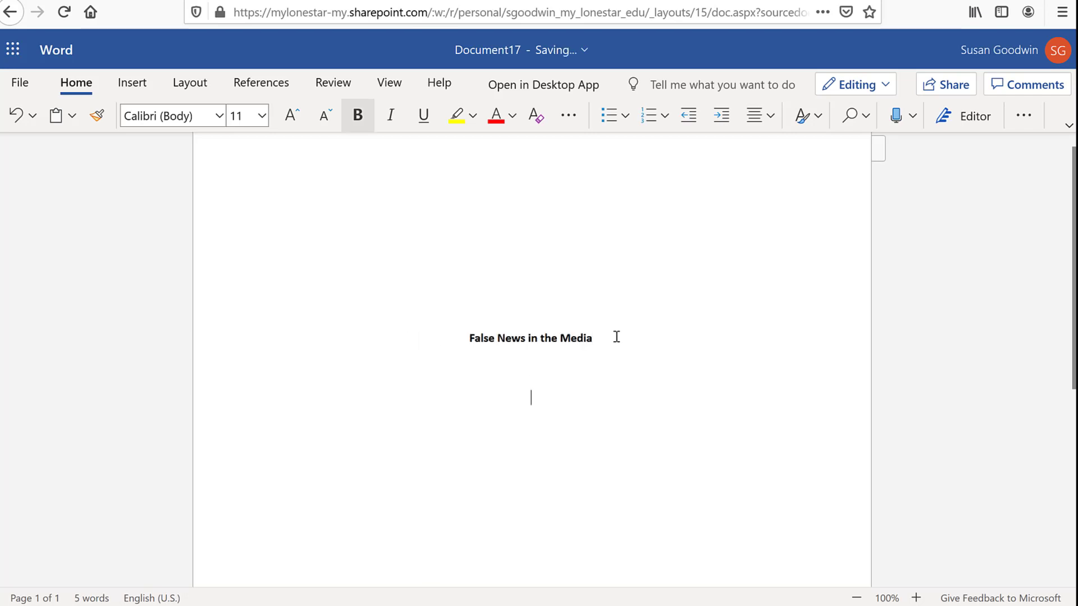
Below the title, enter separate lines for the student's name, "Lone Star College-Kingwood", "ENGL 1301 Composition and Rhetoric 1", the professor's name and "May 26, 2020".
{"action": "type", "text": "Stephanie Student"}
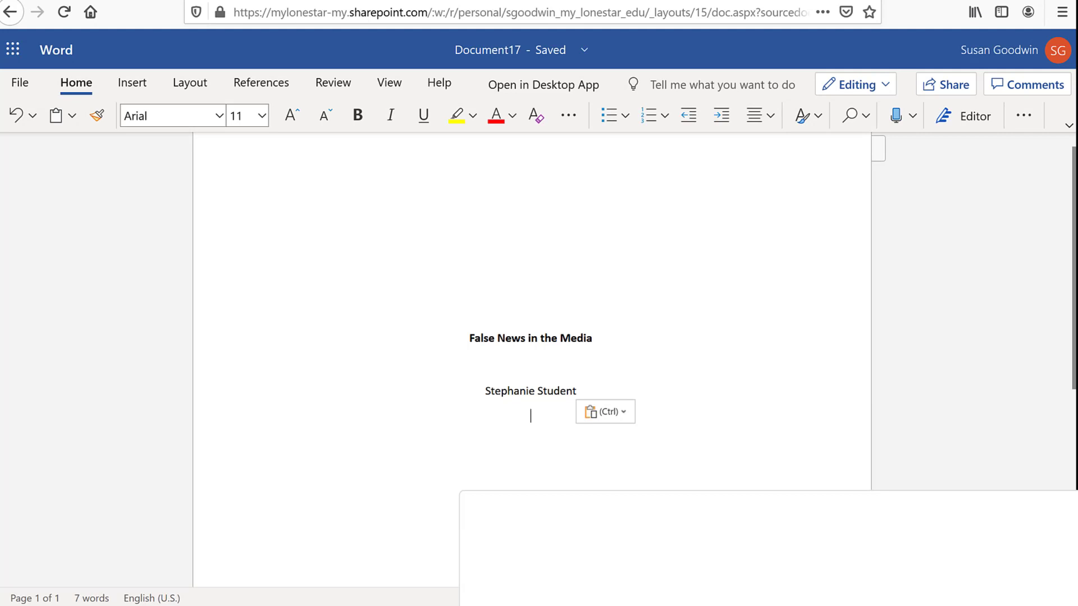
{"action": "type", "text": "Lone Star College-Kingwood"}
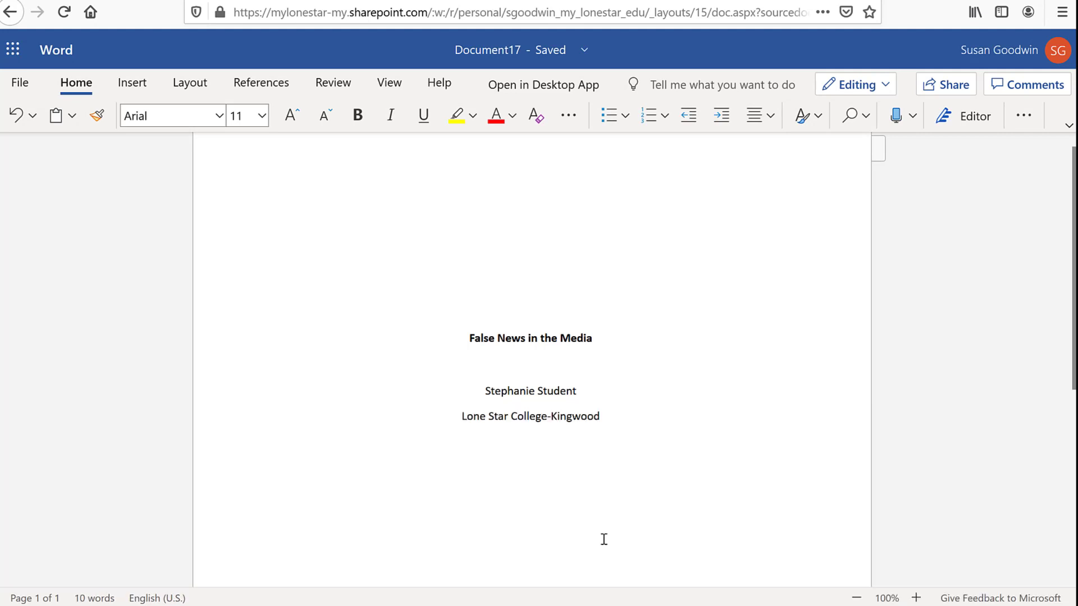
{"action": "type", "text": "ENGL 1301 Composition and Rhetoric 1"}
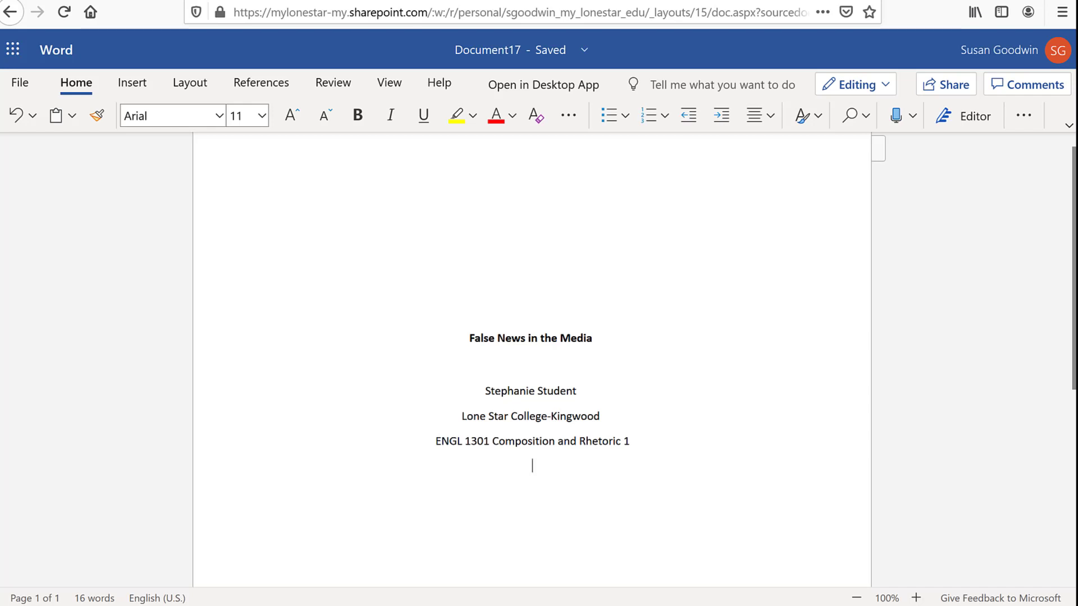
{"action": "type", "text": "Professor Smith"}
{"action": "type", "text": "May 26, 2020"}
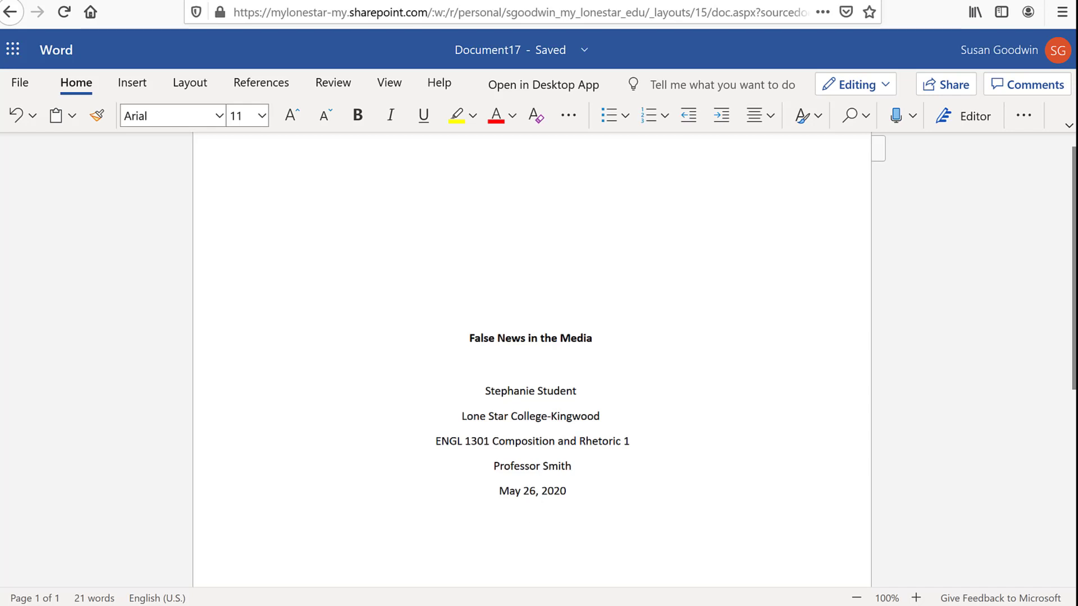
Insert a page break on a new line below the date to end the title page.
{"action": "key", "text": "Return"}
{"action": "left_click", "coordinate": [129, 83]}
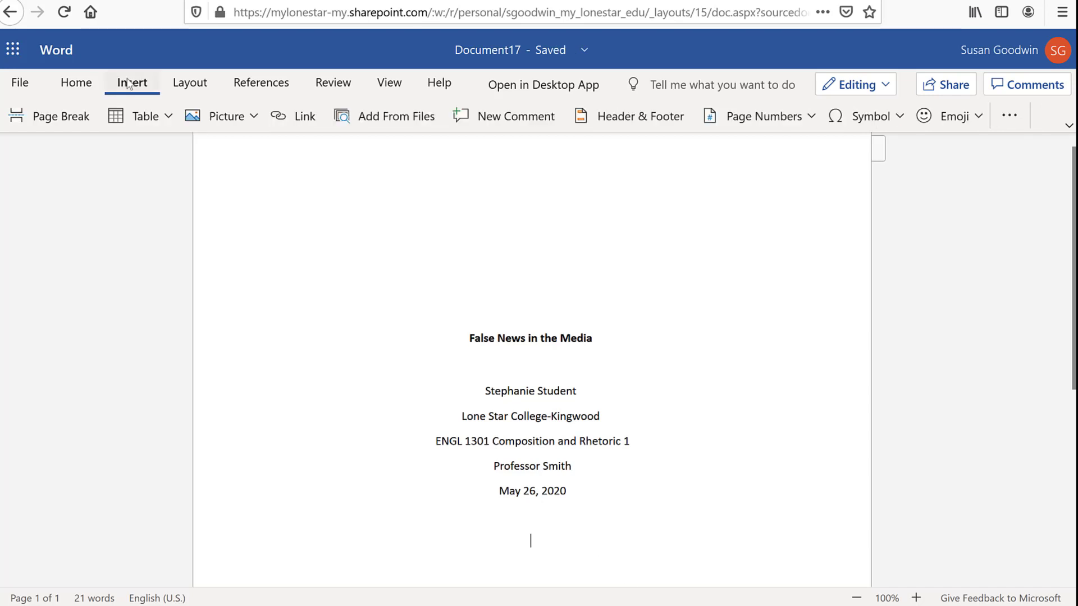
{"action": "left_click", "coordinate": [53, 121]}
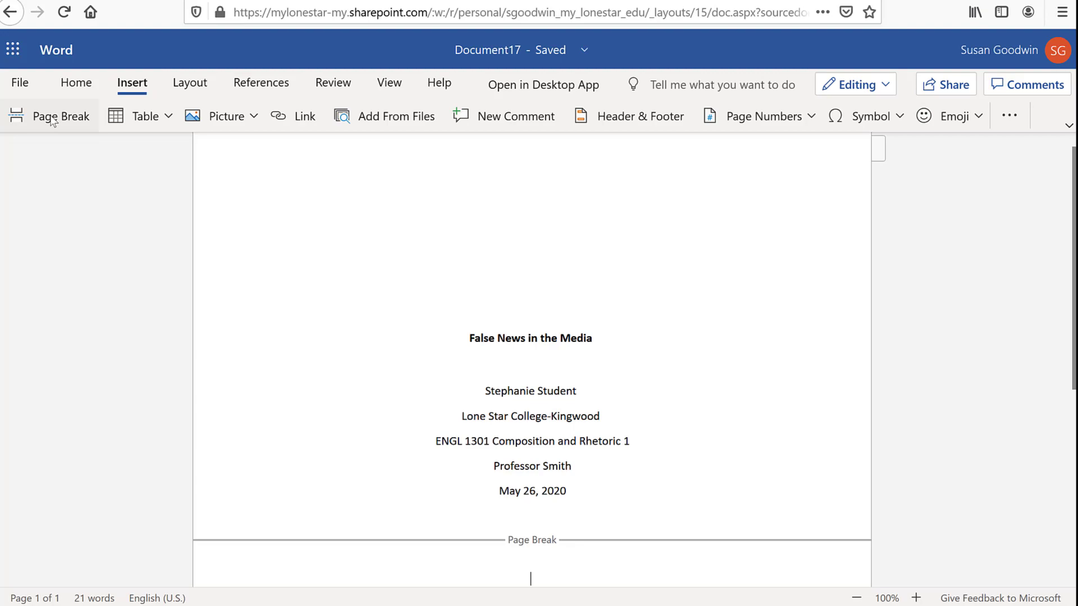